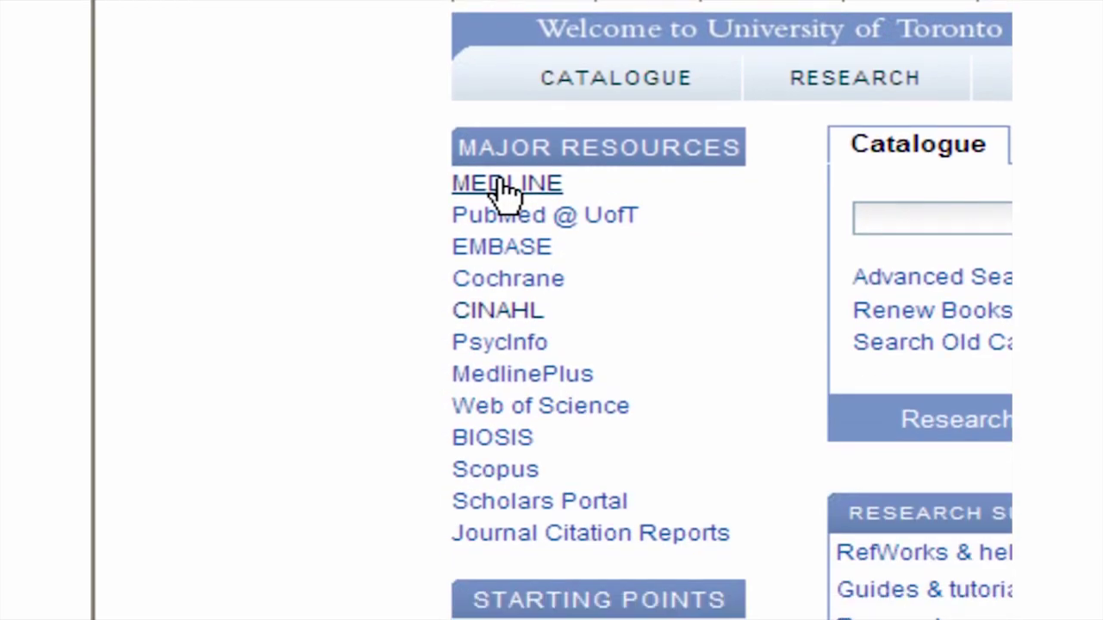
Open MEDLINE from the library's major resources and choose the Ovid MEDLINE(R) 1950 to April Week 2 2010 database
left_click(505, 614)
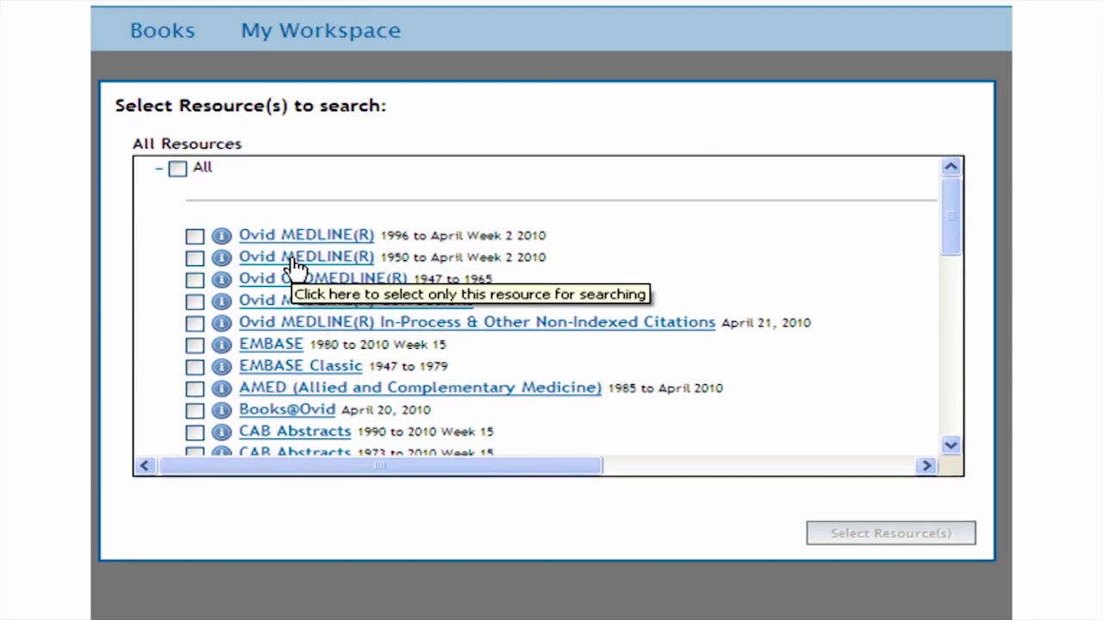
left_click(293, 261)
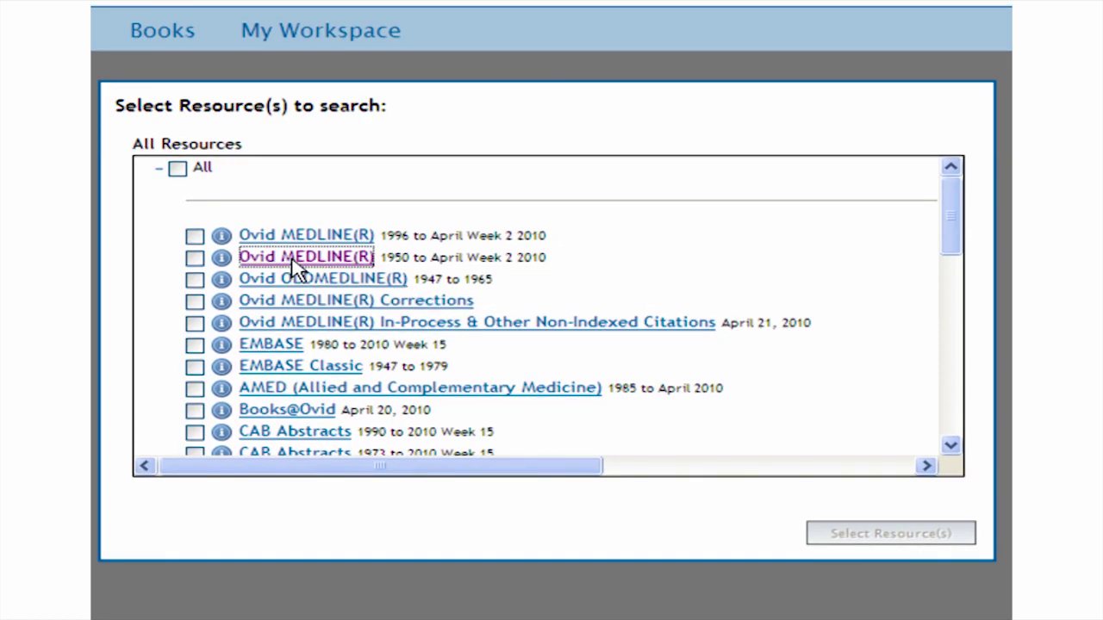
left_click(294, 264)
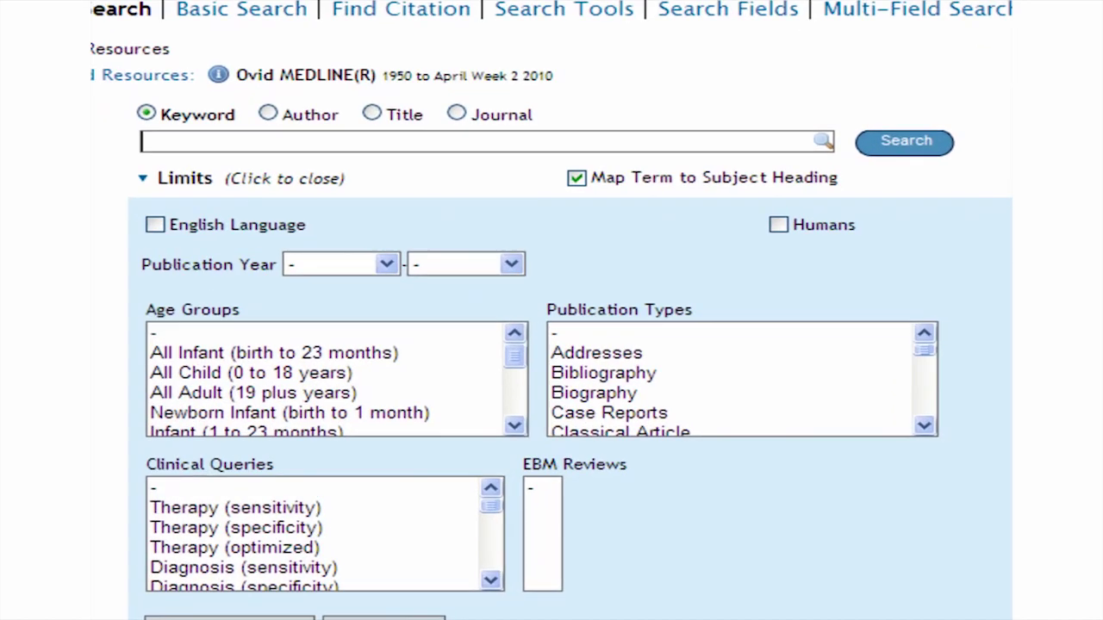
Search for the keyword "hockey" with subject heading mapping, and check the scope note of the Hockey heading
type("hockey")
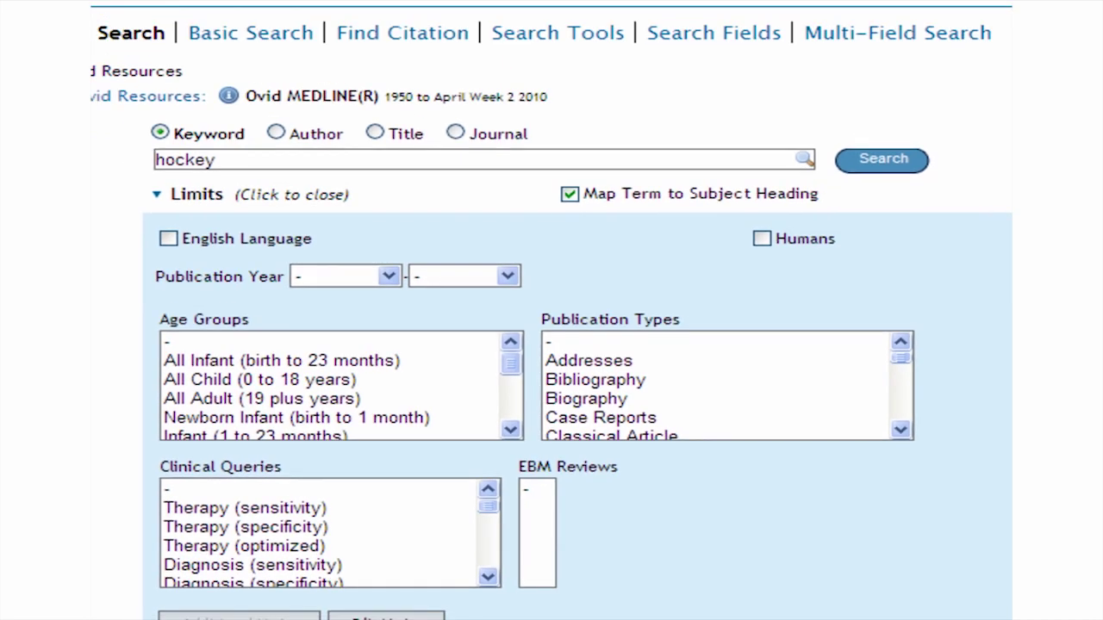
key("Return")
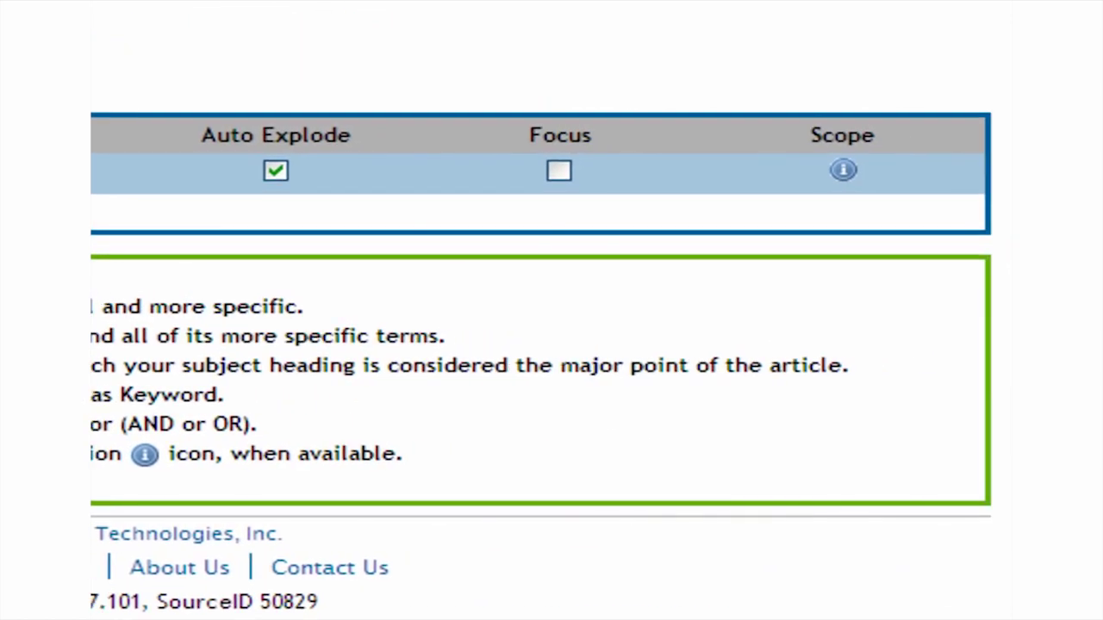
left_click(843, 170)
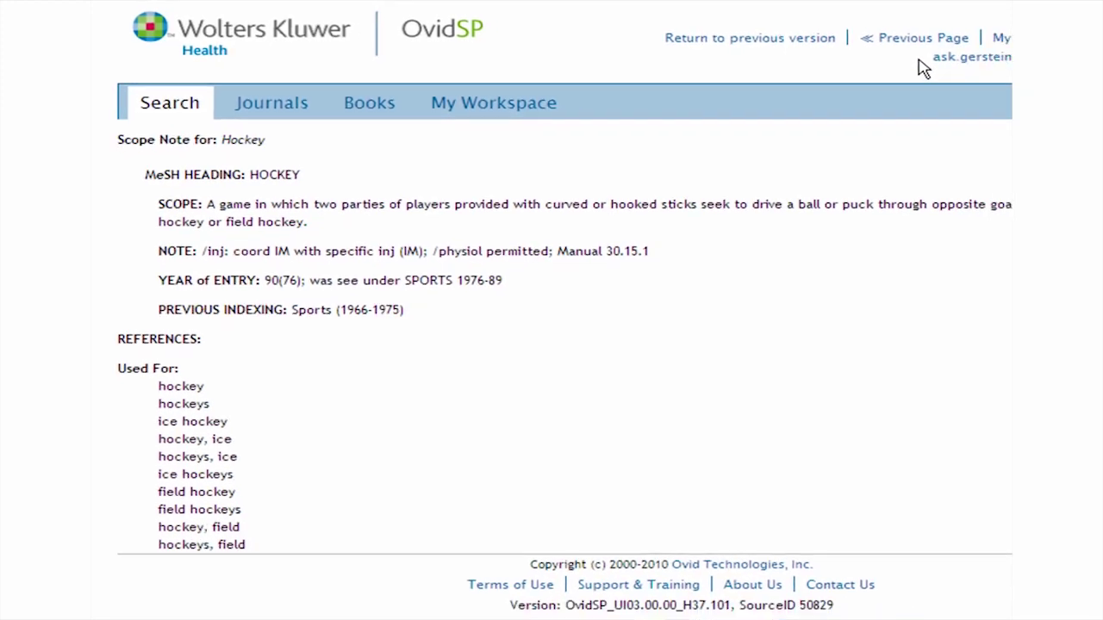
left_click(767, 41)
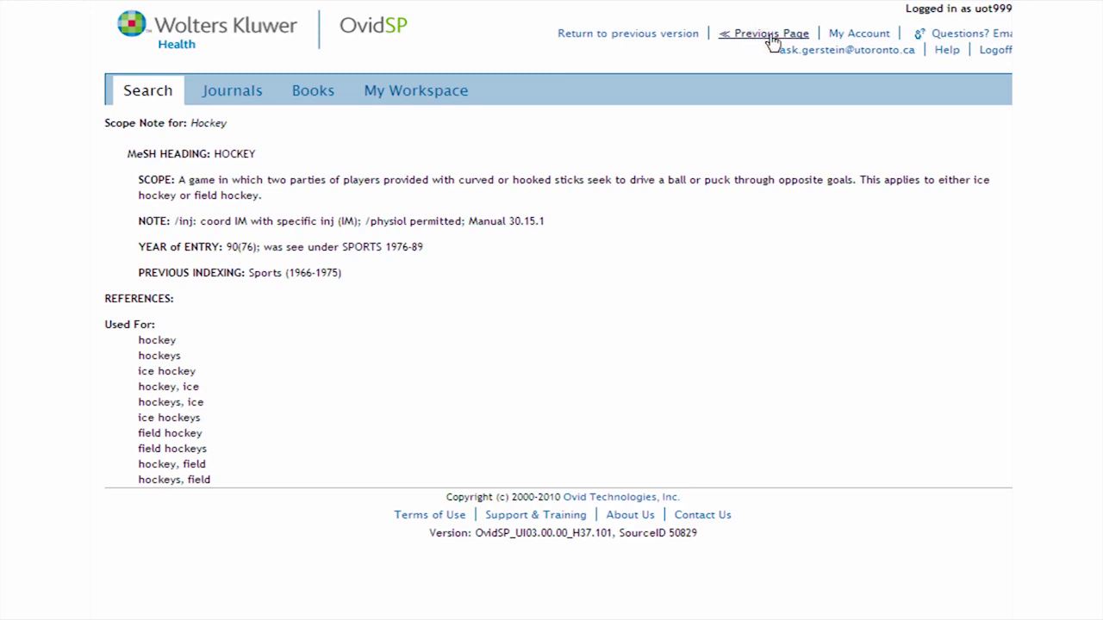
left_click(777, 39)
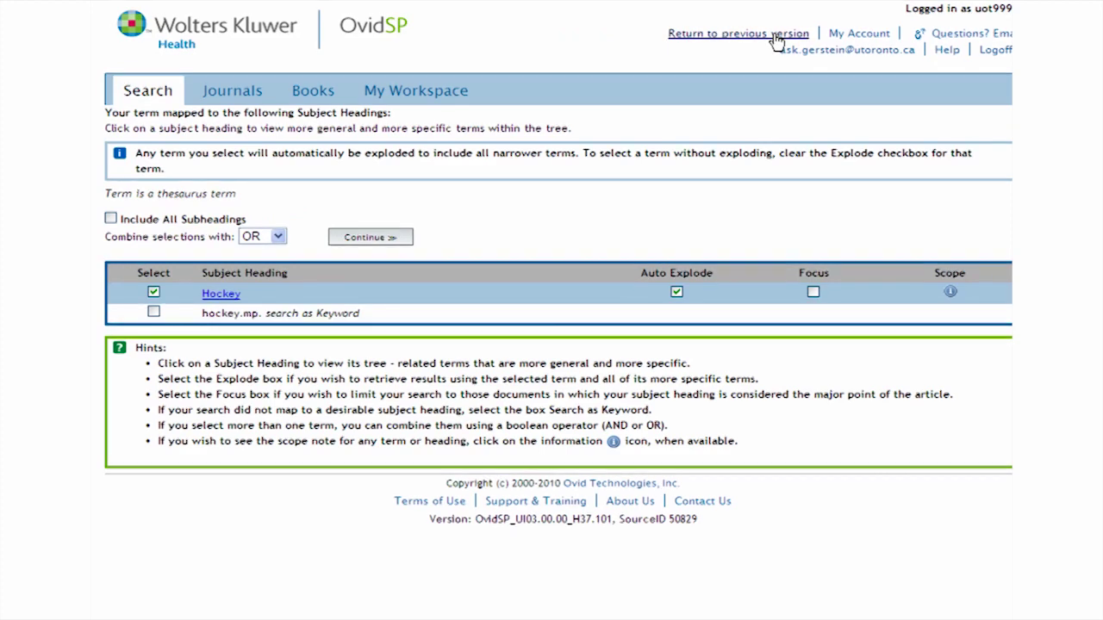
Open the full subject heading tree for Hockey and locate the broader Sports branch
left_click(221, 295)
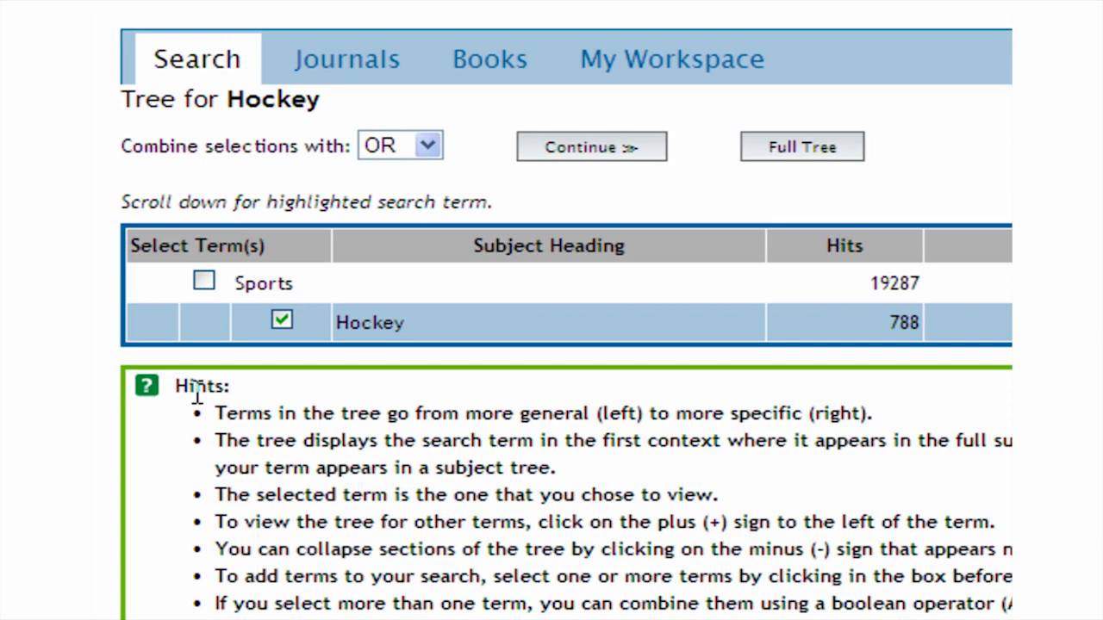
left_click(794, 152)
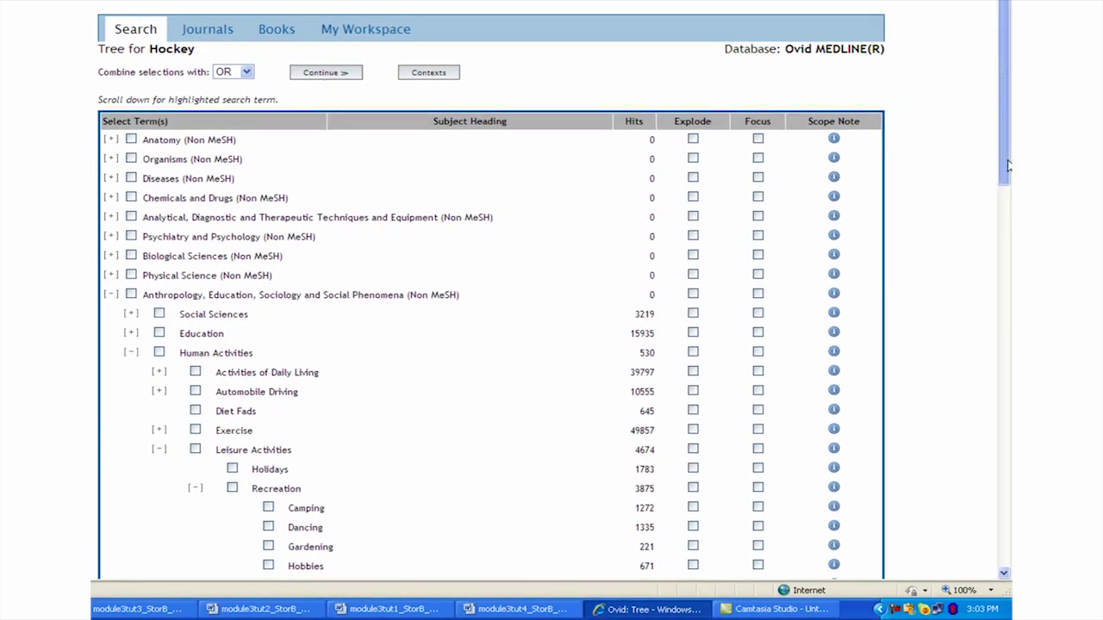
left_click_drag(1009, 165, 1010, 373)
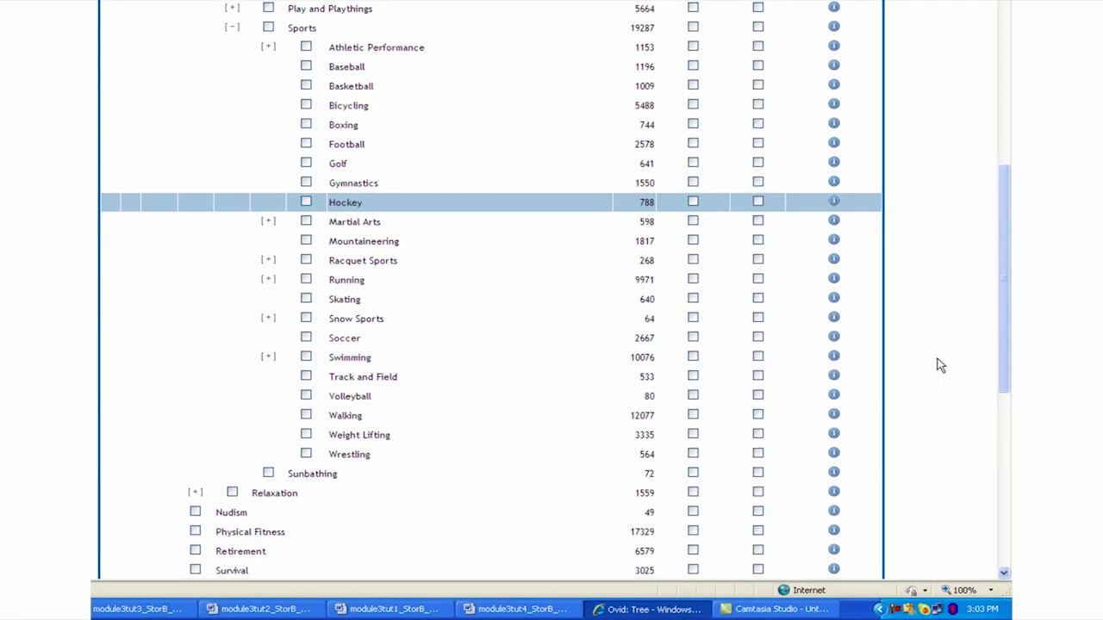
Select the Sports heading with Explode and run its search without choosing any specific subheadings
left_click(268, 27)
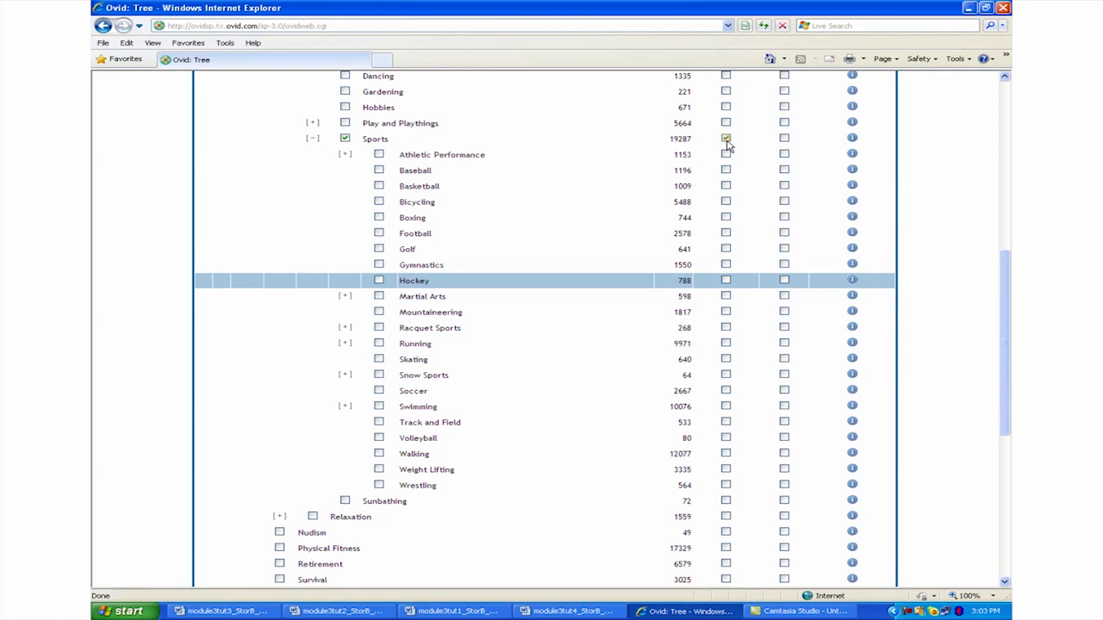
left_click_drag(1008, 266, 996, 99)
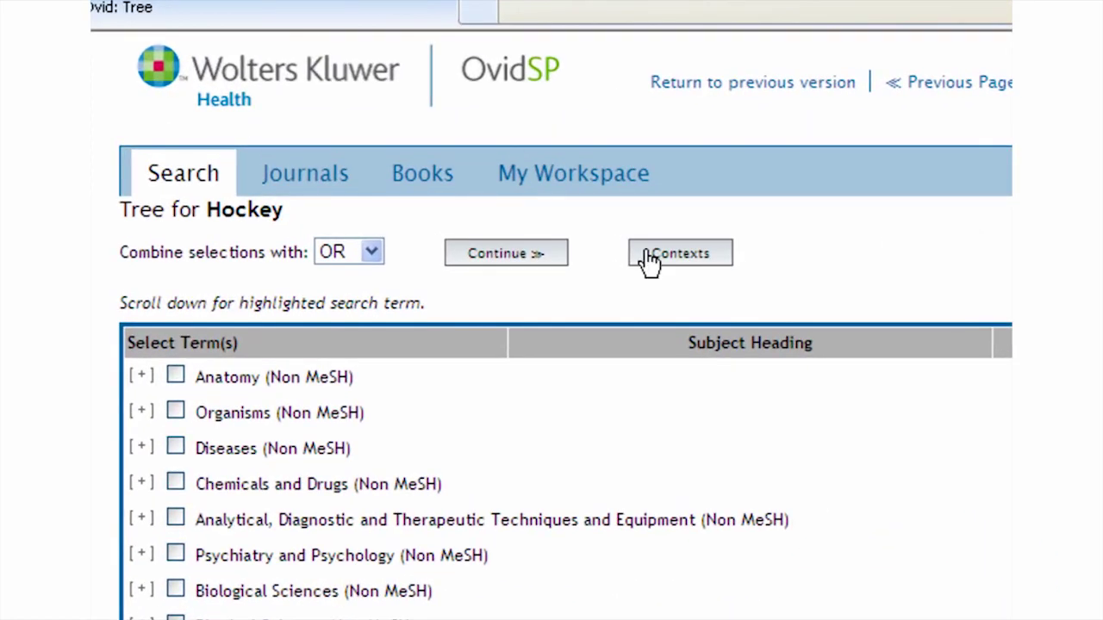
left_click(518, 259)
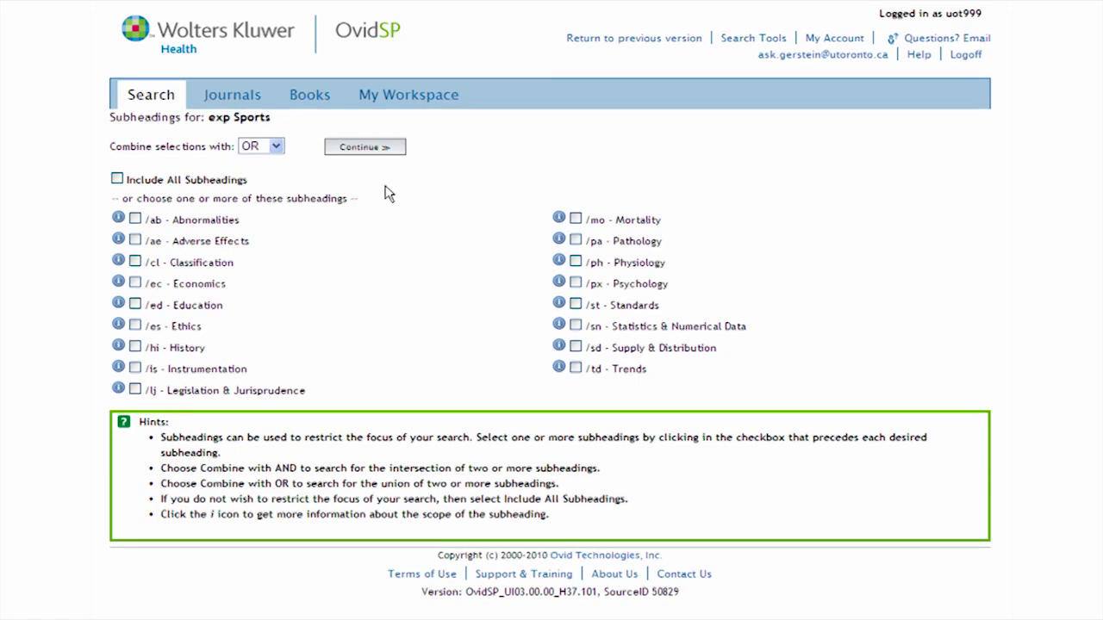
left_click(365, 147)
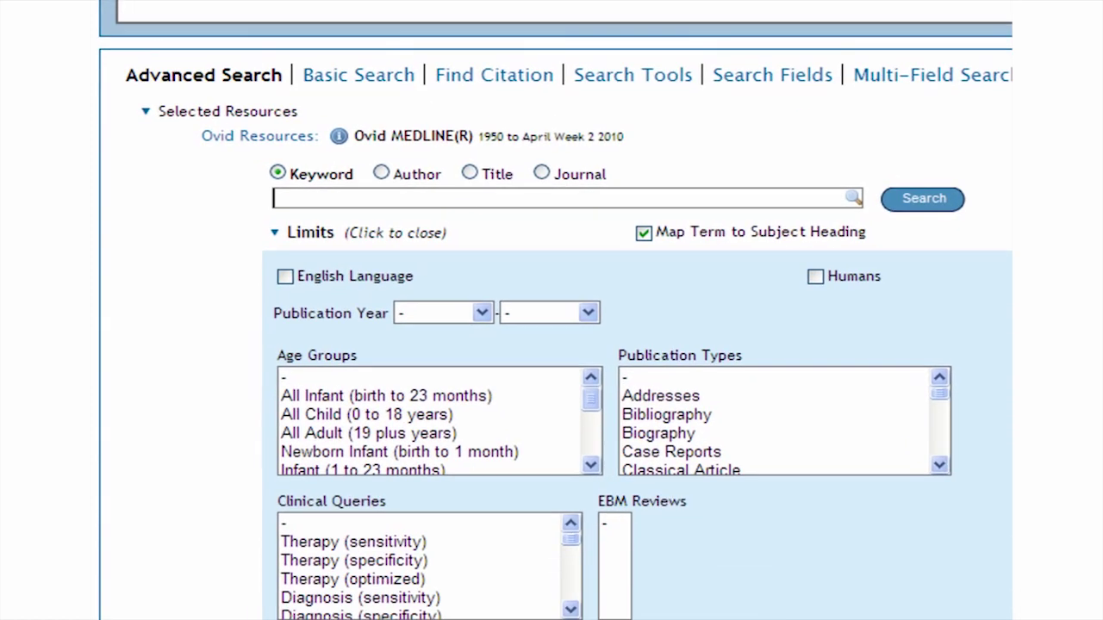
Search for the keyword "head injuries" with subject heading mapping, and check the scope note of Craniocerebral Trauma
left_click(269, 399)
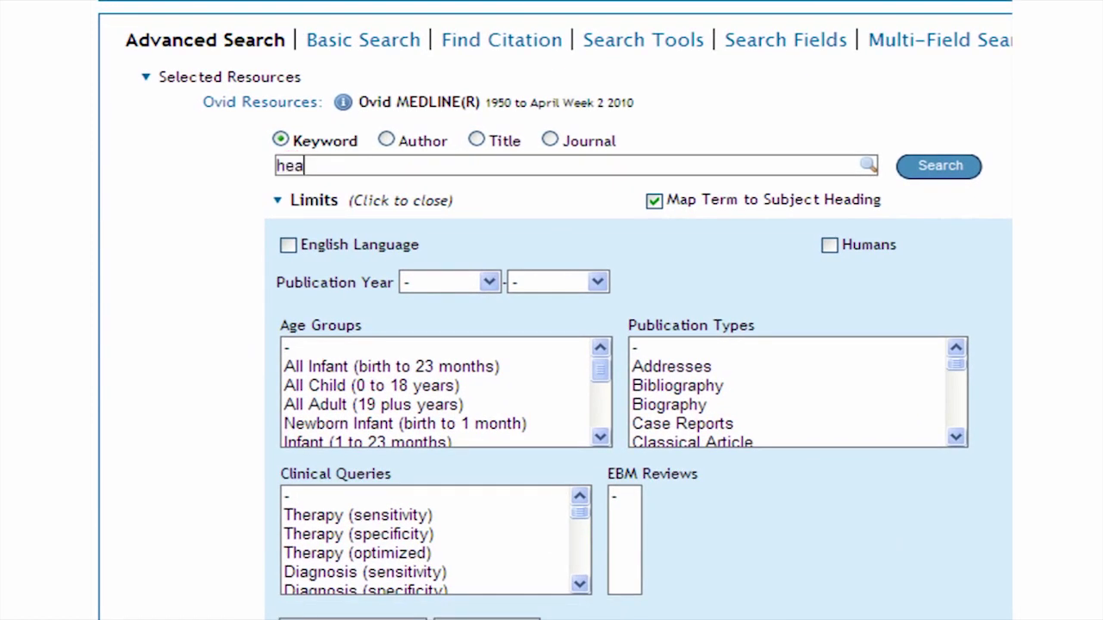
type("head injuries")
left_click(931, 165)
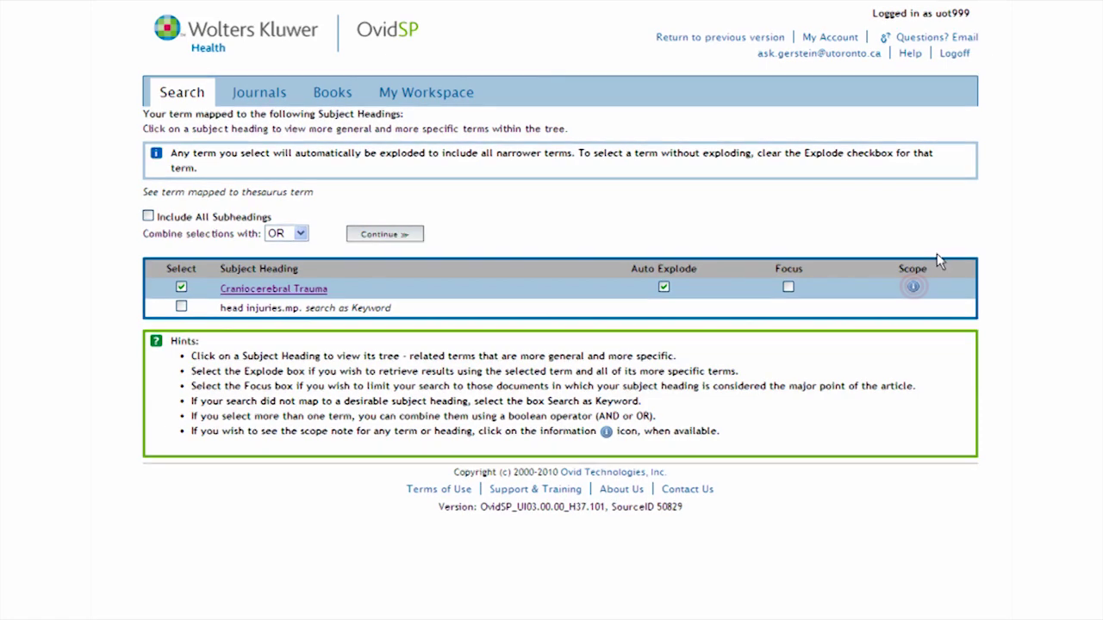
left_click(913, 287)
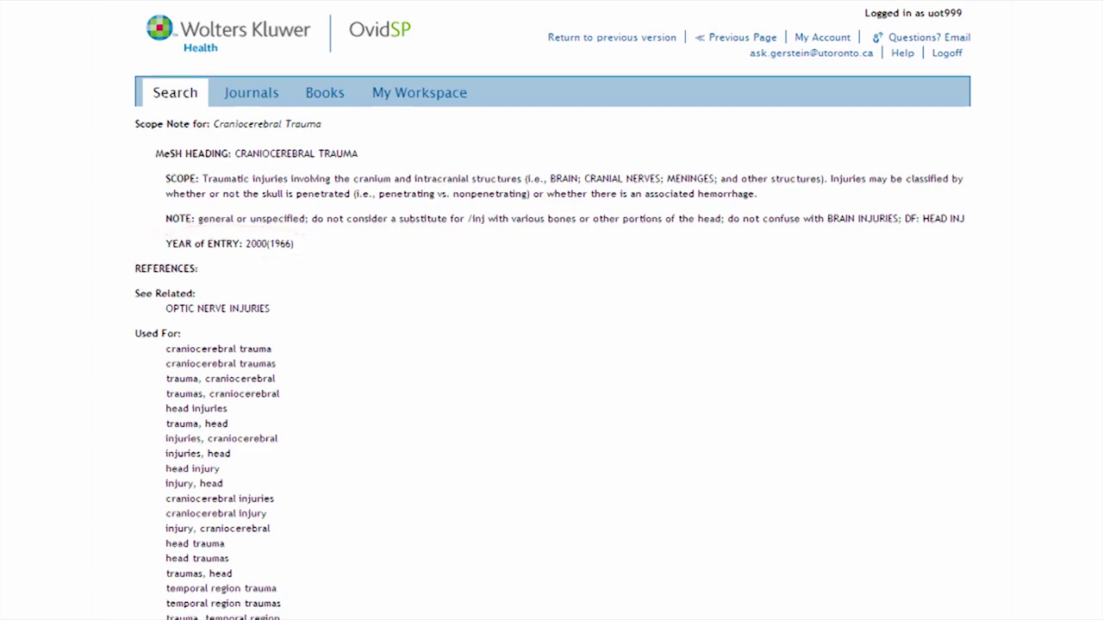
left_click(734, 37)
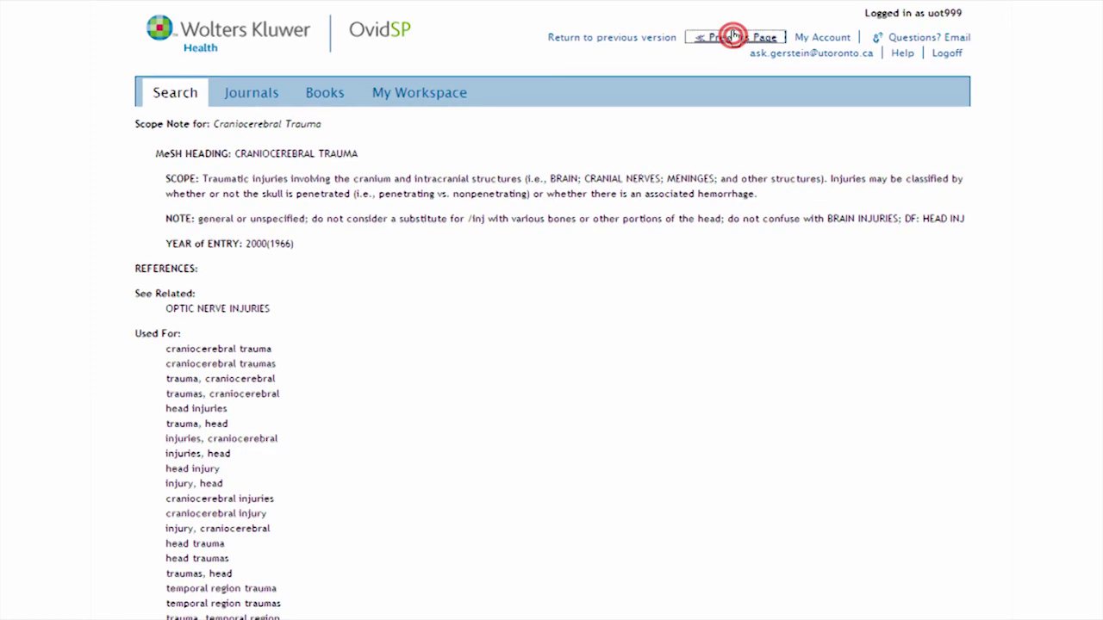
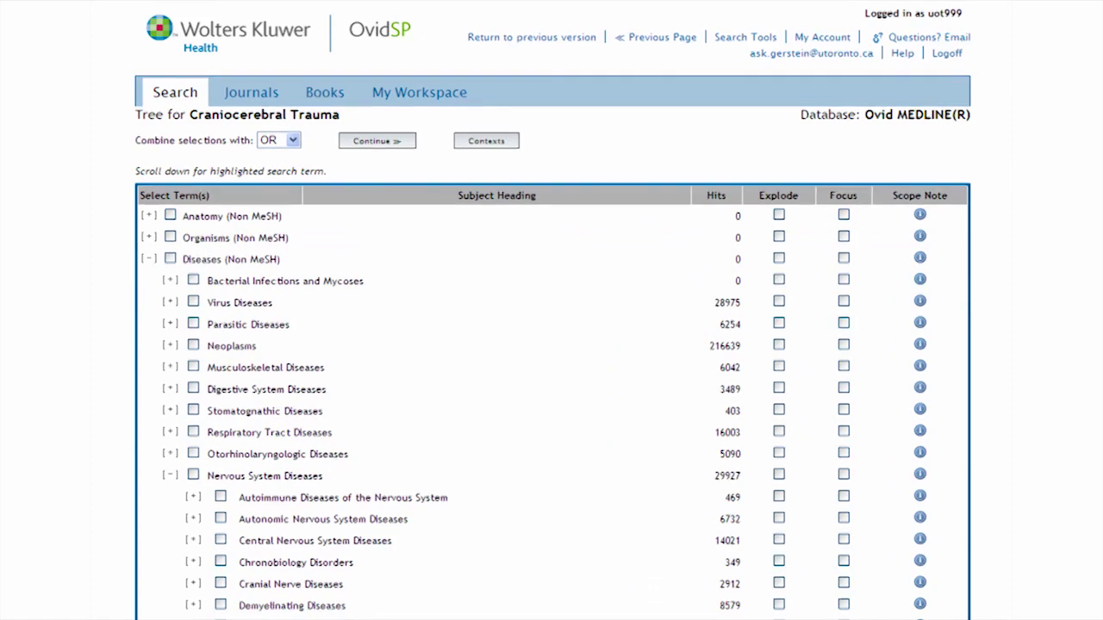
Find Craniocerebral Trauma in the full subject heading tree and expand its Brain Injuries branch
scroll(552, 344, "down", 3)
scroll(551, 345, "down", 10)
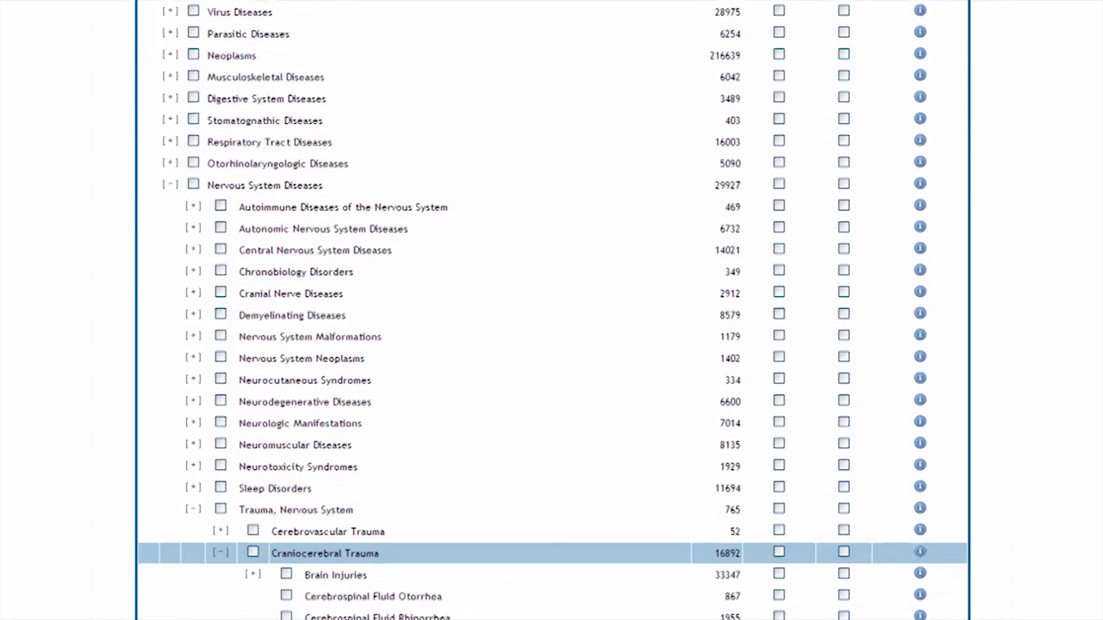
scroll(552, 310, "down", 3)
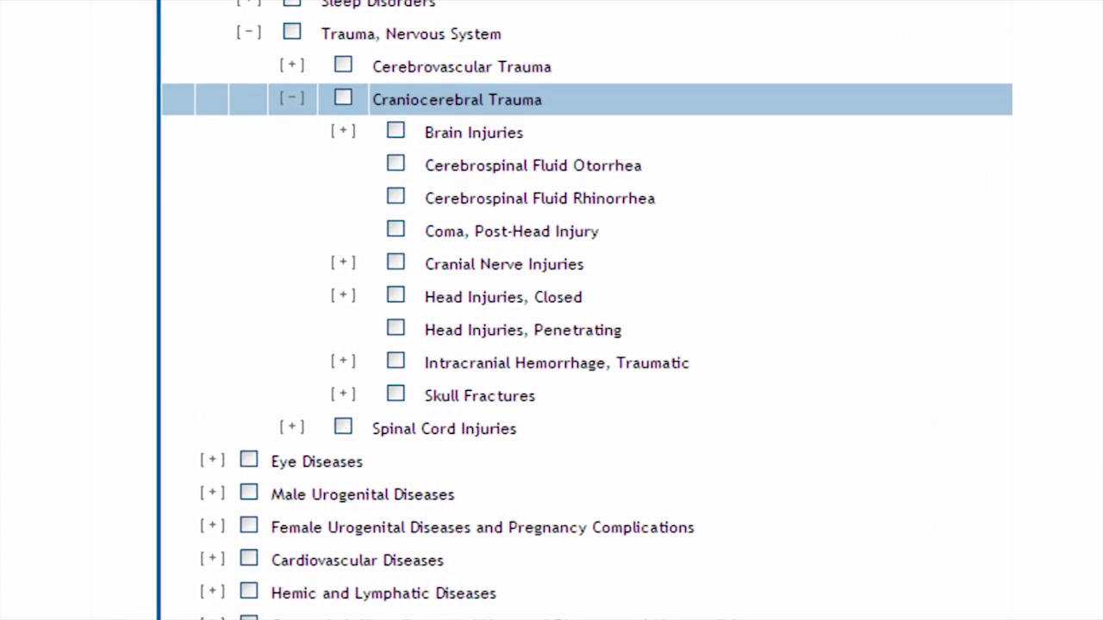
left_click(344, 134)
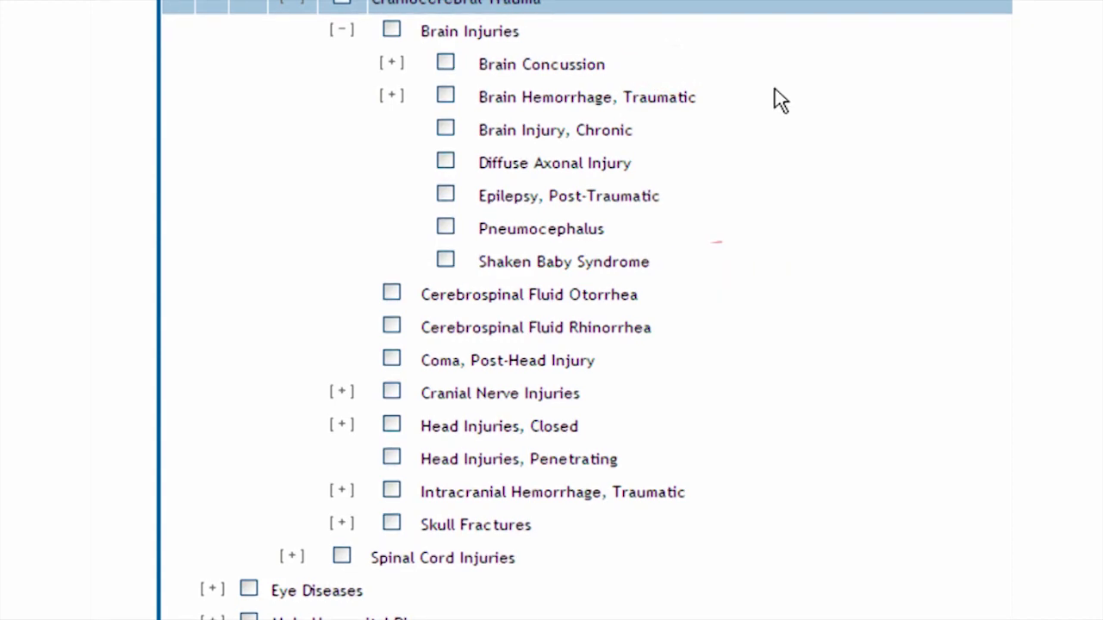
Select the Craniocerebral Trauma heading with Explode and continue with it as a search
left_click(298, 116)
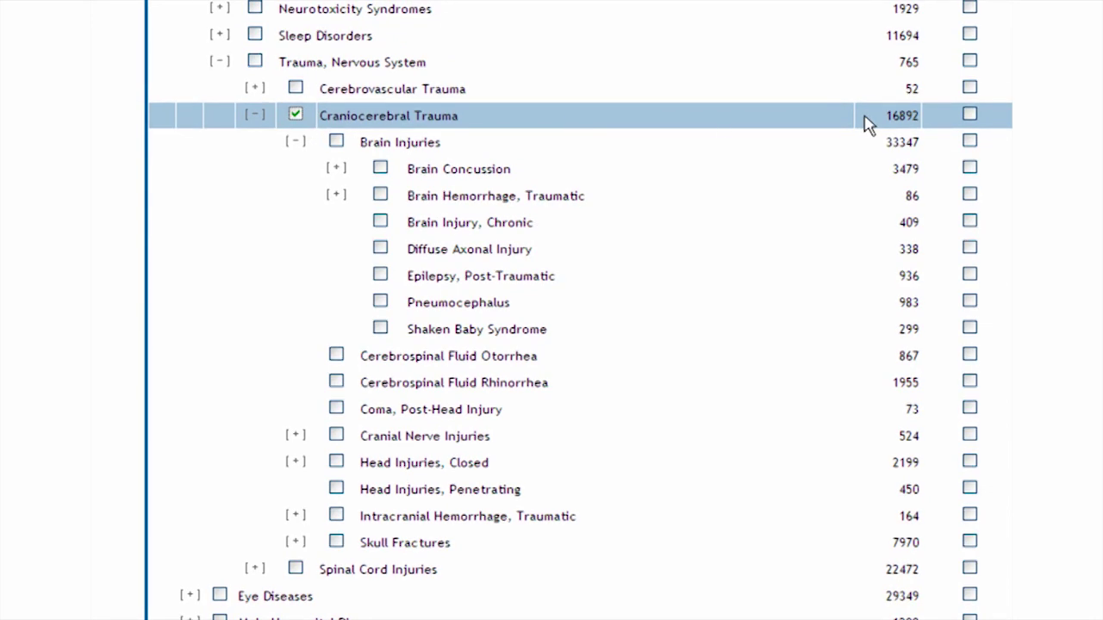
left_click(969, 115)
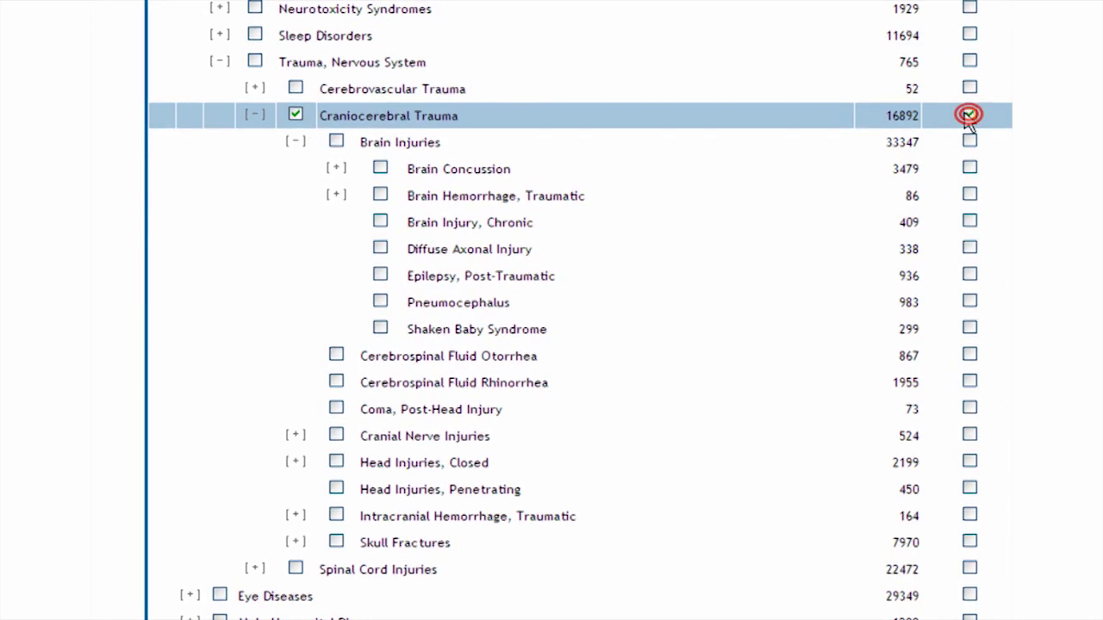
scroll(579, 310, "up", 1)
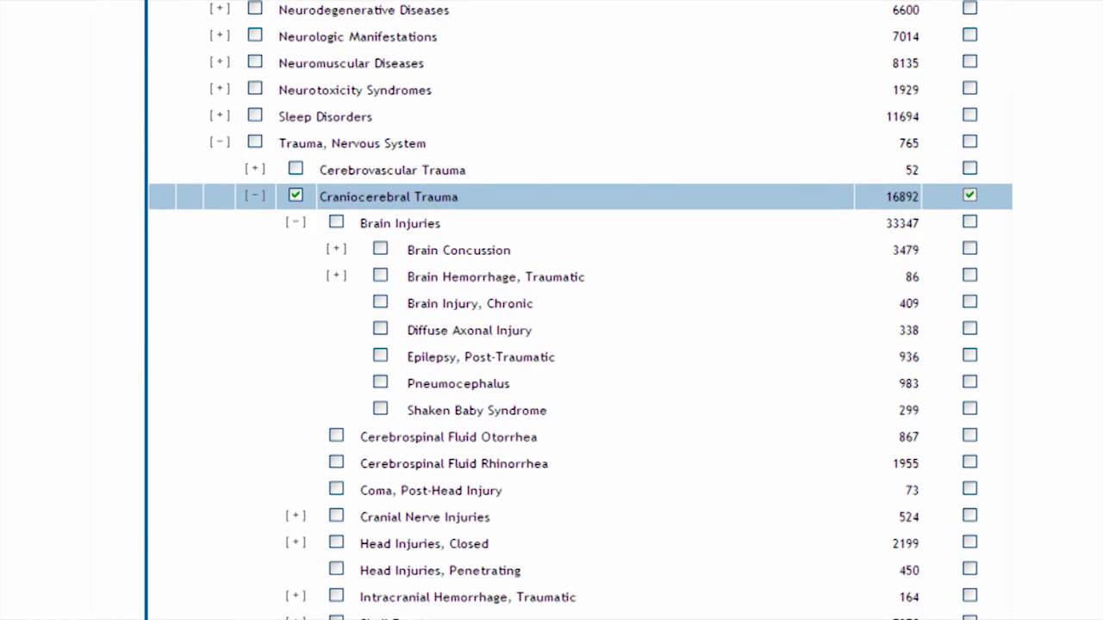
scroll(581, 311, "up", 4)
scroll(579, 310, "up", 5)
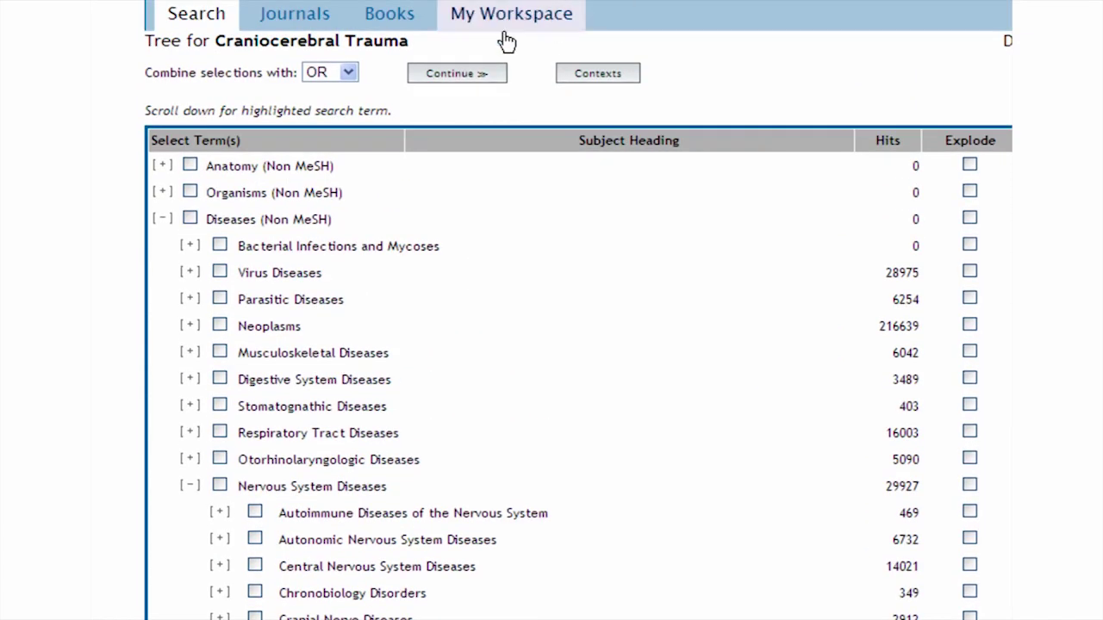
left_click(464, 75)
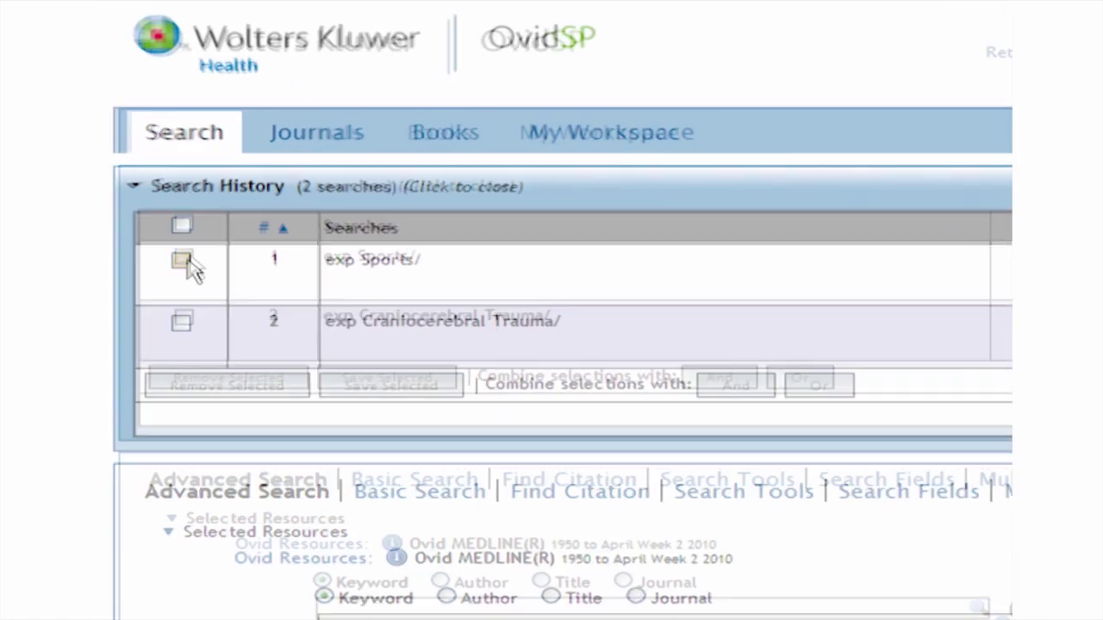
Combine the exploded Sports and Craniocerebral Trauma searches in the search history with AND
left_click(182, 261)
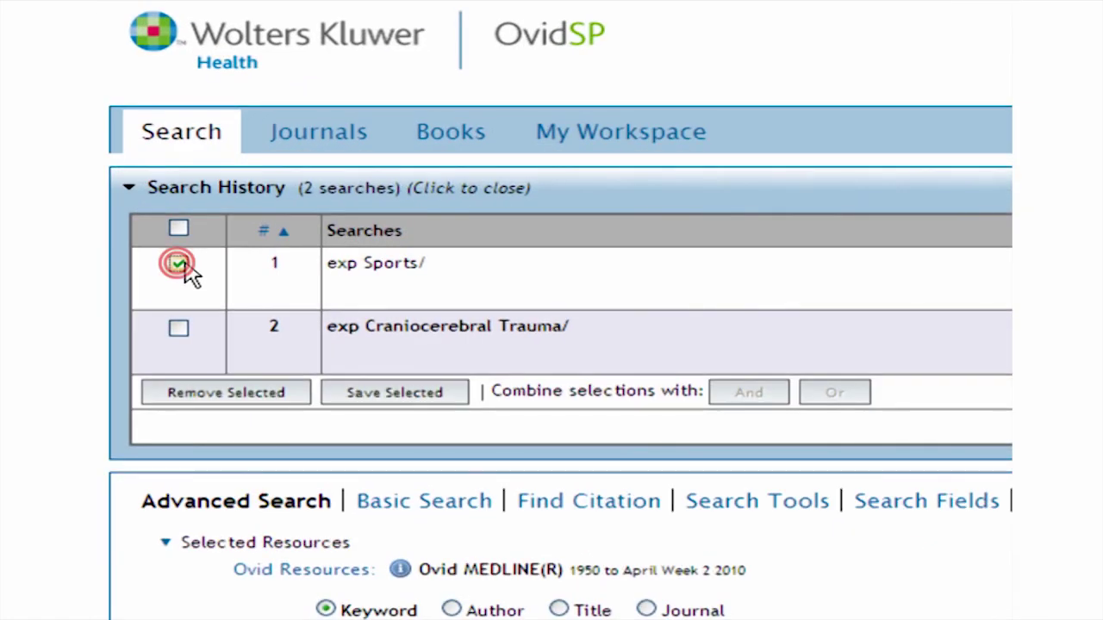
left_click(180, 328)
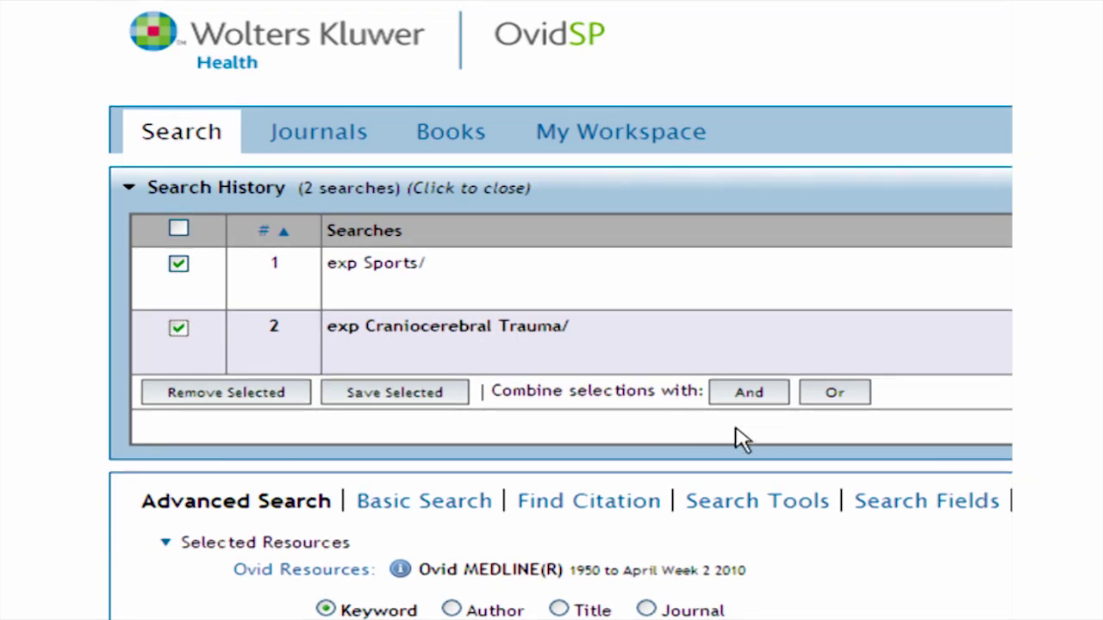
left_click(748, 394)
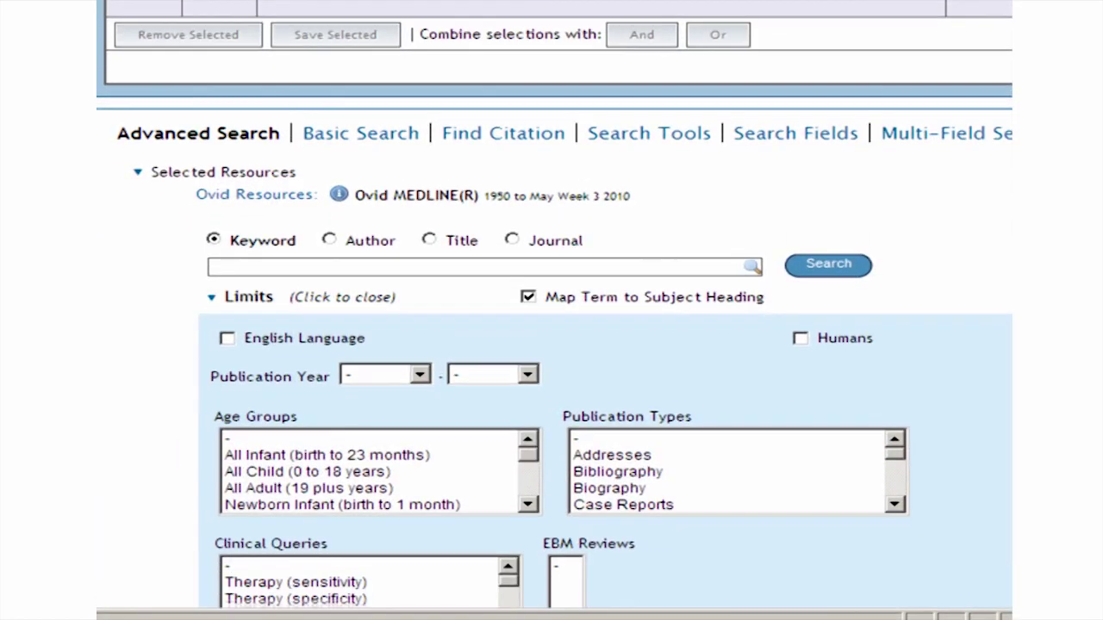
Search for the keyword "helmets" with subject heading mapping, and open the scope note of its matching heading
scroll(552, 345, "down", 1)
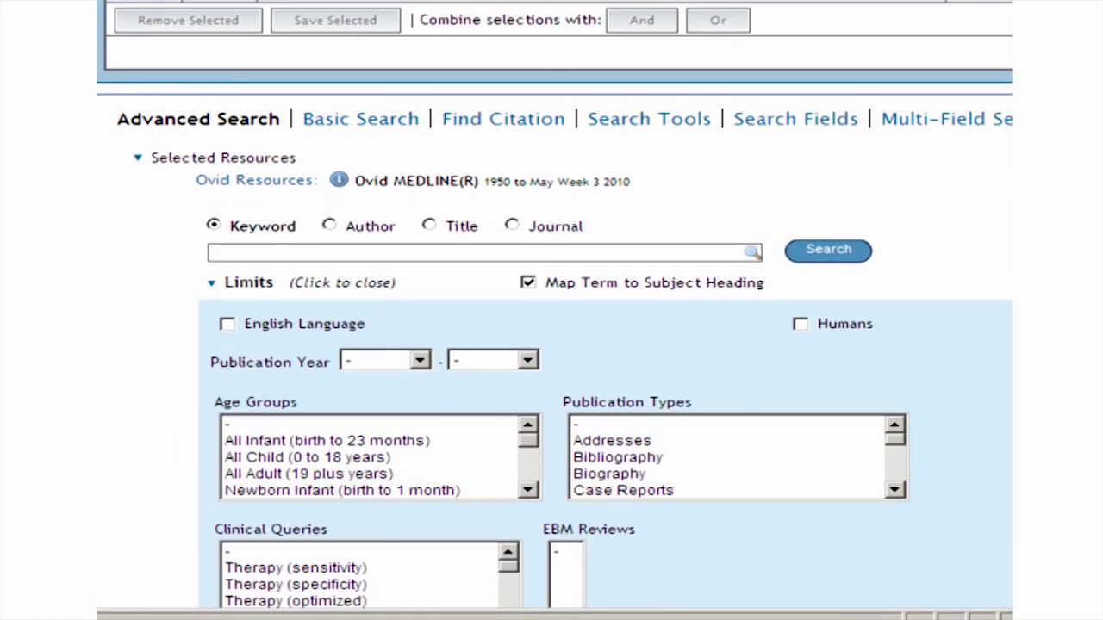
left_click(306, 200)
type("helmets")
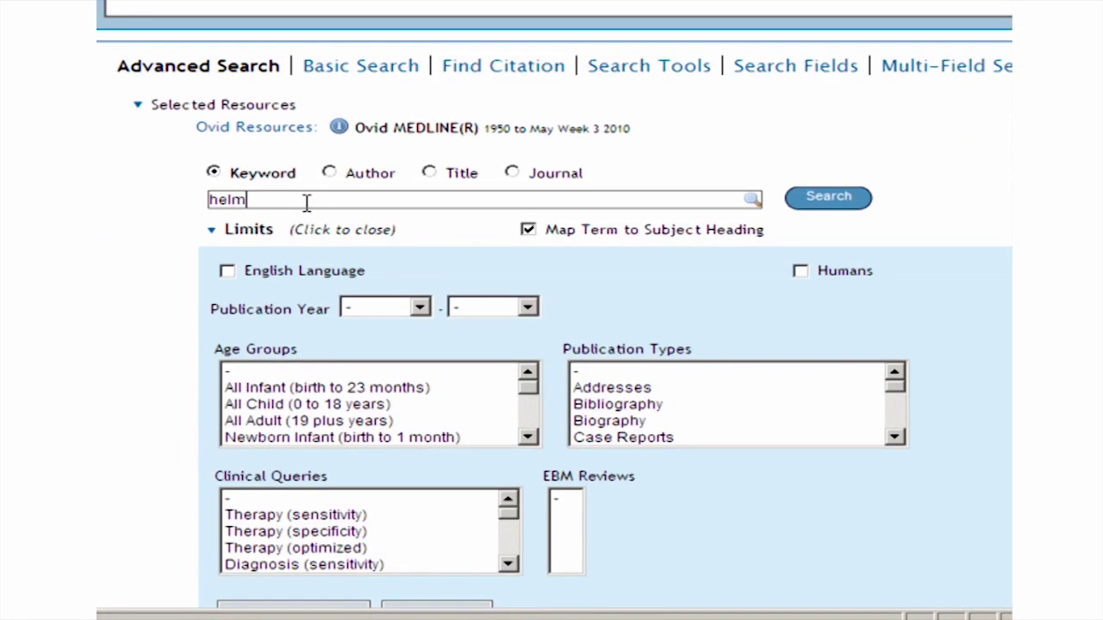
left_click(823, 198)
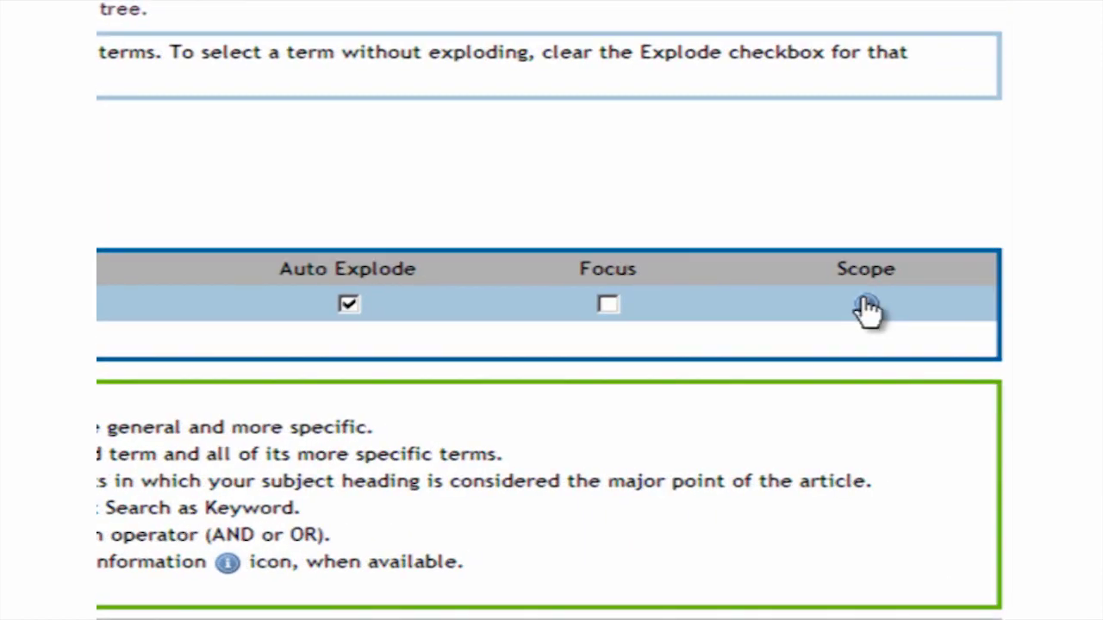
left_click(865, 307)
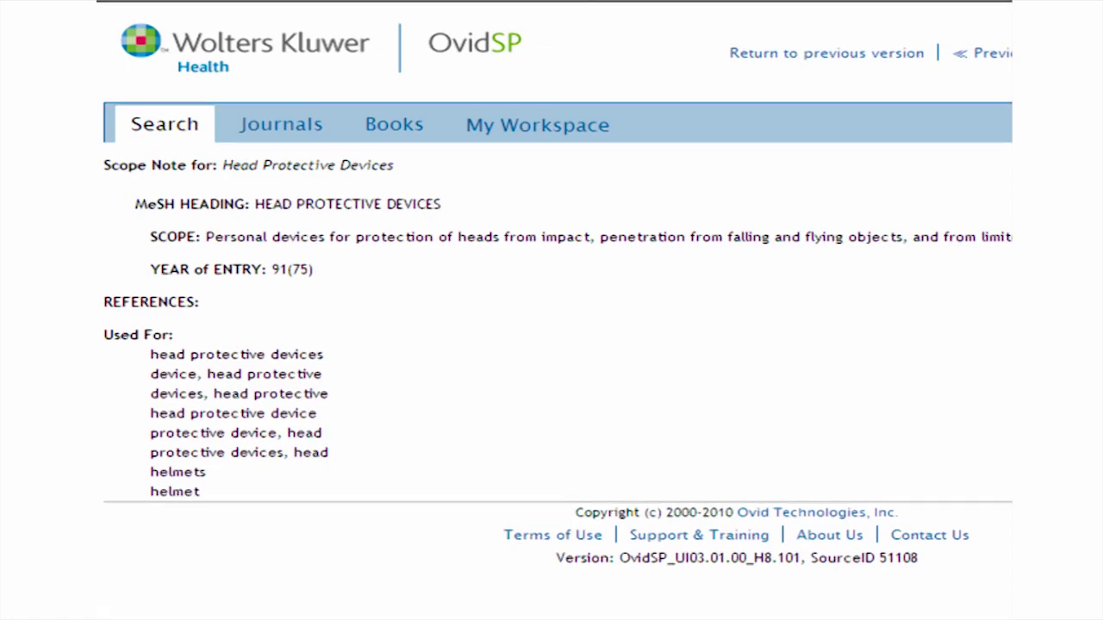
Return from the scope note to the mapped headings and find Head Protective Devices in the full subject heading tree
left_click(1010, 53)
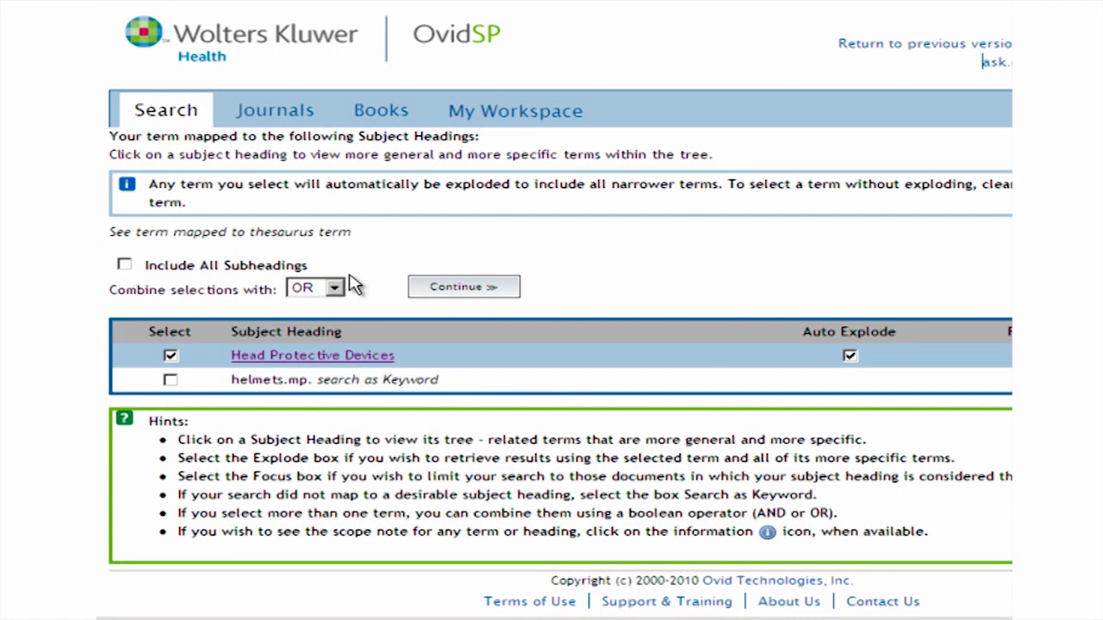
left_click(308, 357)
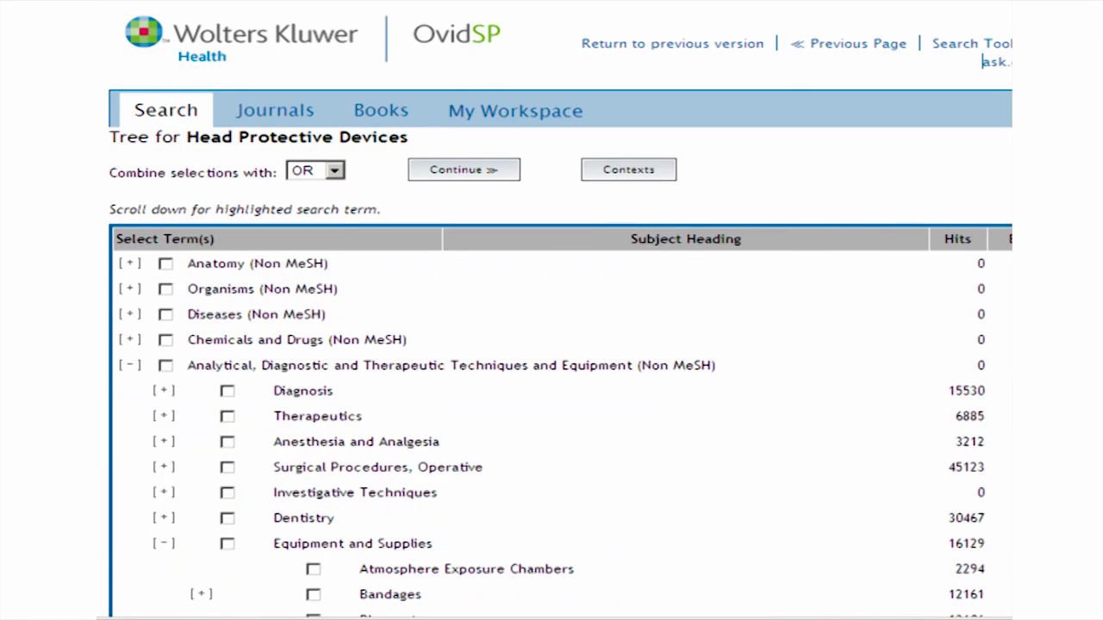
scroll(560, 345, "down", 5)
scroll(560, 345, "down", 5)
scroll(560, 344, "down", 4)
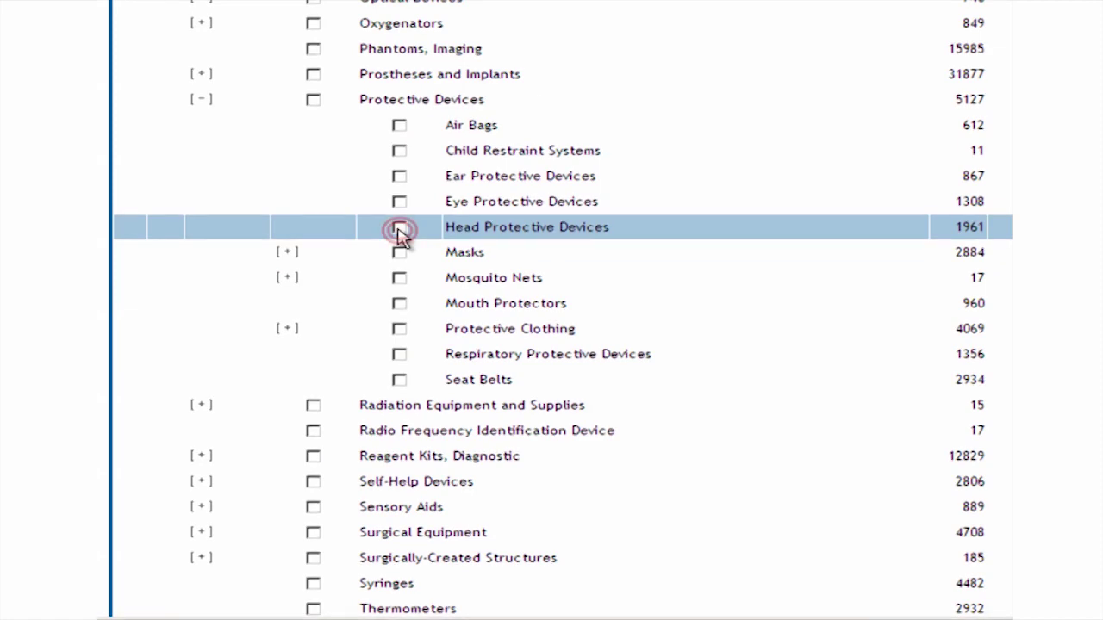
Select the Head Protective Devices heading and run it as a search without restricting it to any subheadings
scroll(948, 293, "up", 10)
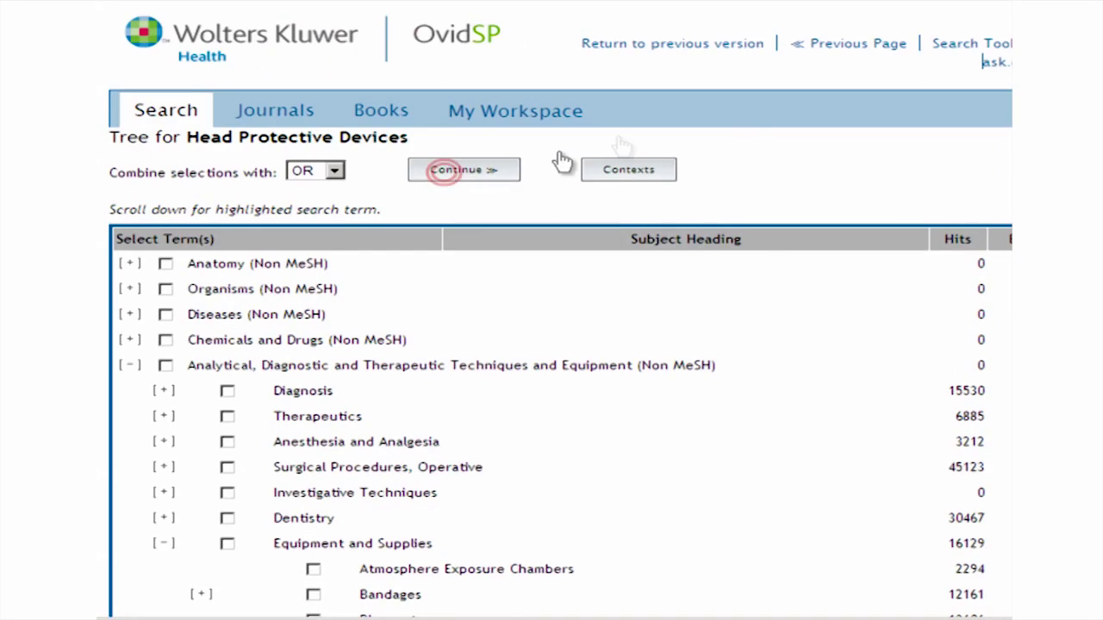
left_click(446, 172)
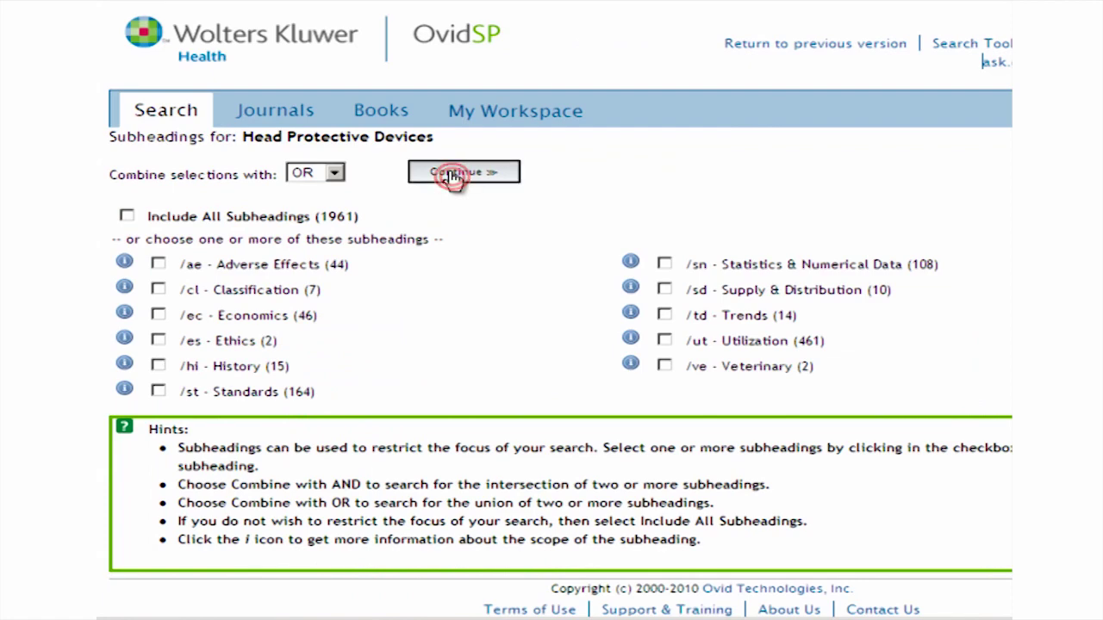
left_click(454, 174)
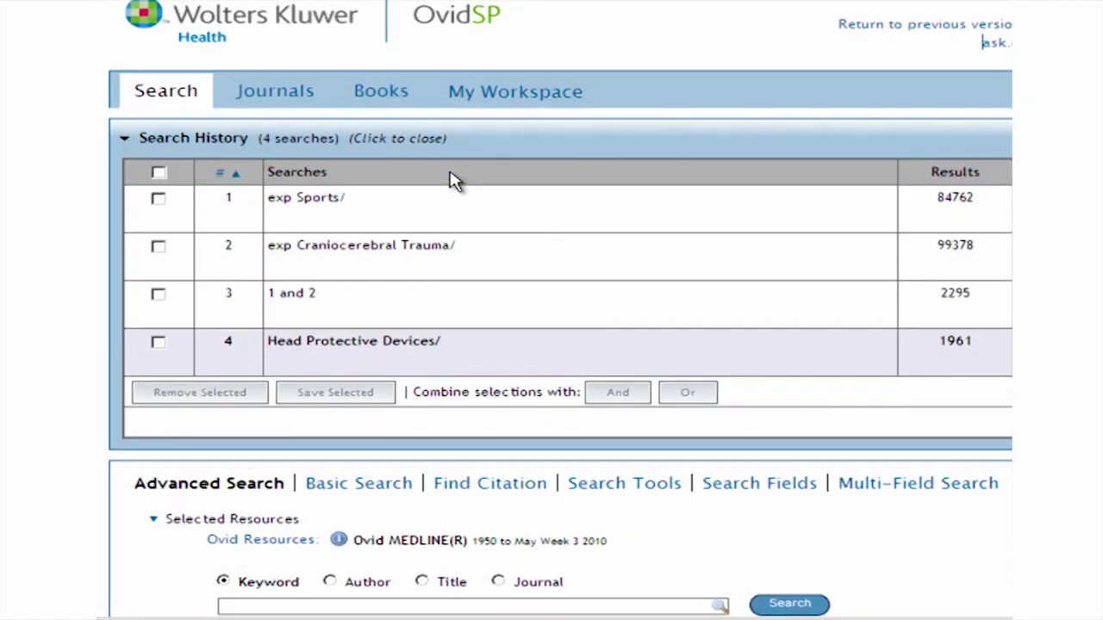